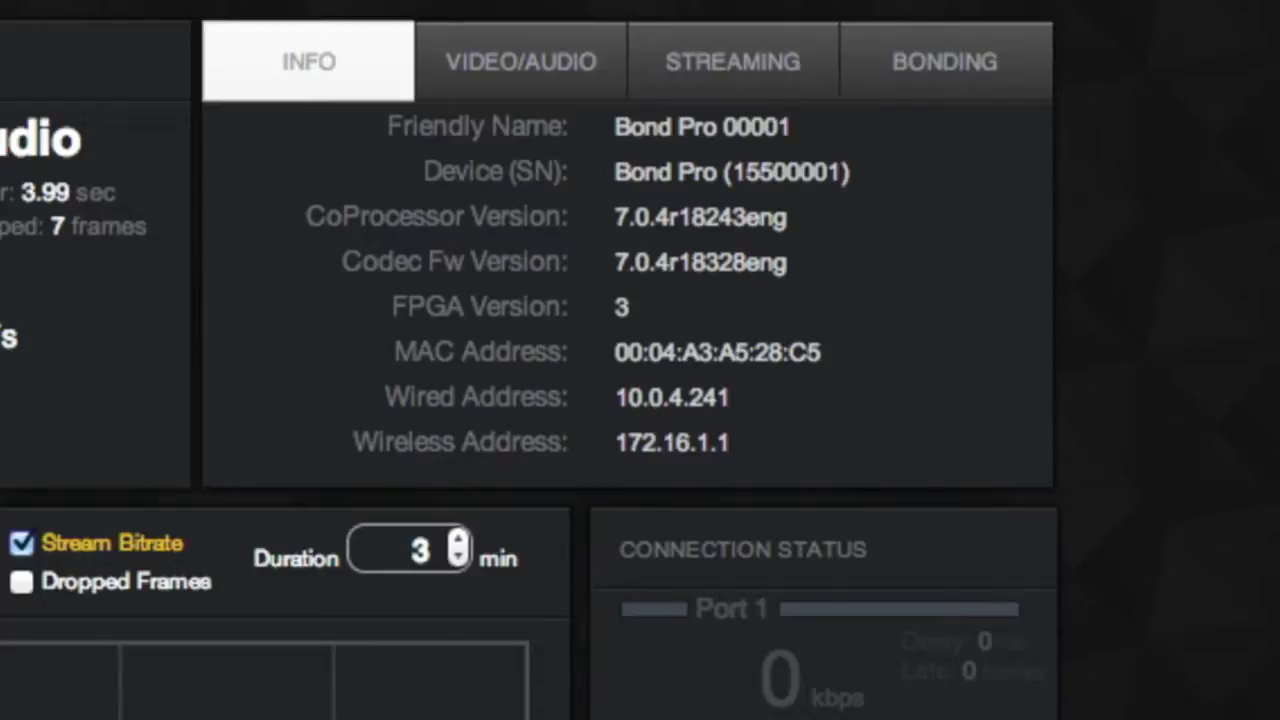
# - Review the video and audio settings, examining the available options for encoder resolution, max bitrate and audio bitrate
pyautogui.click(520, 62)
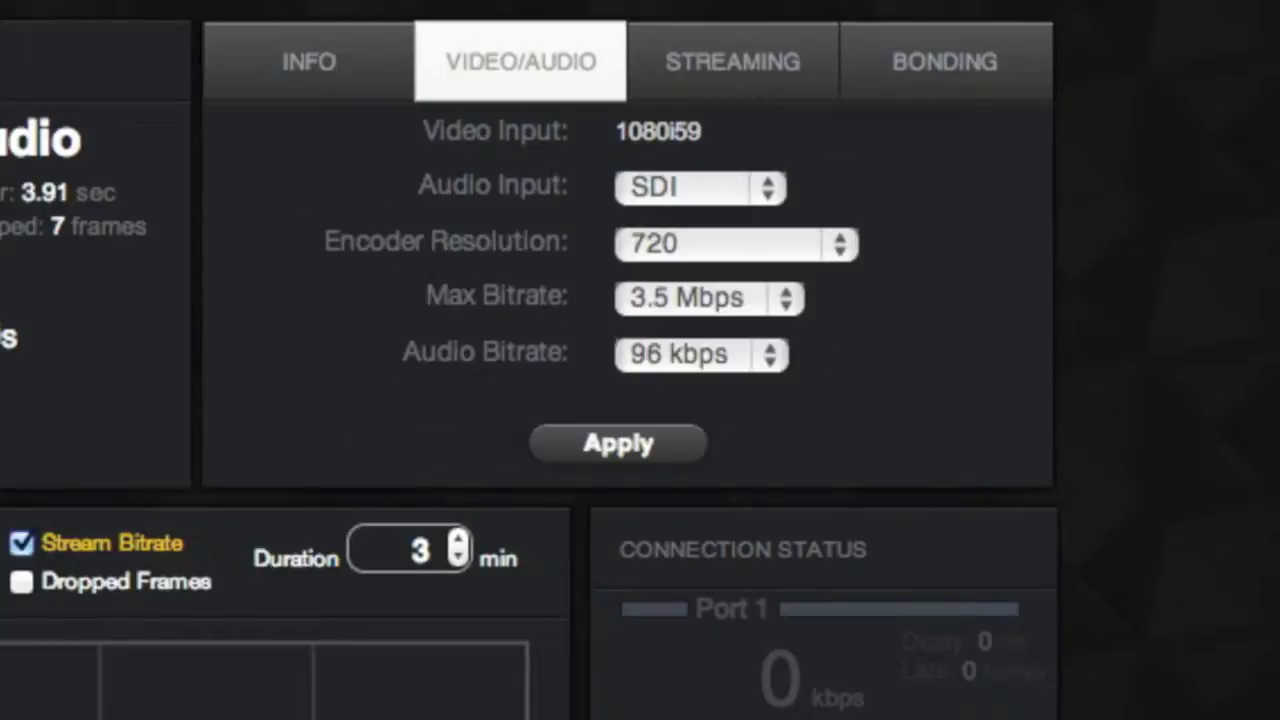
pyautogui.click(737, 244)
pyautogui.press('Escape')
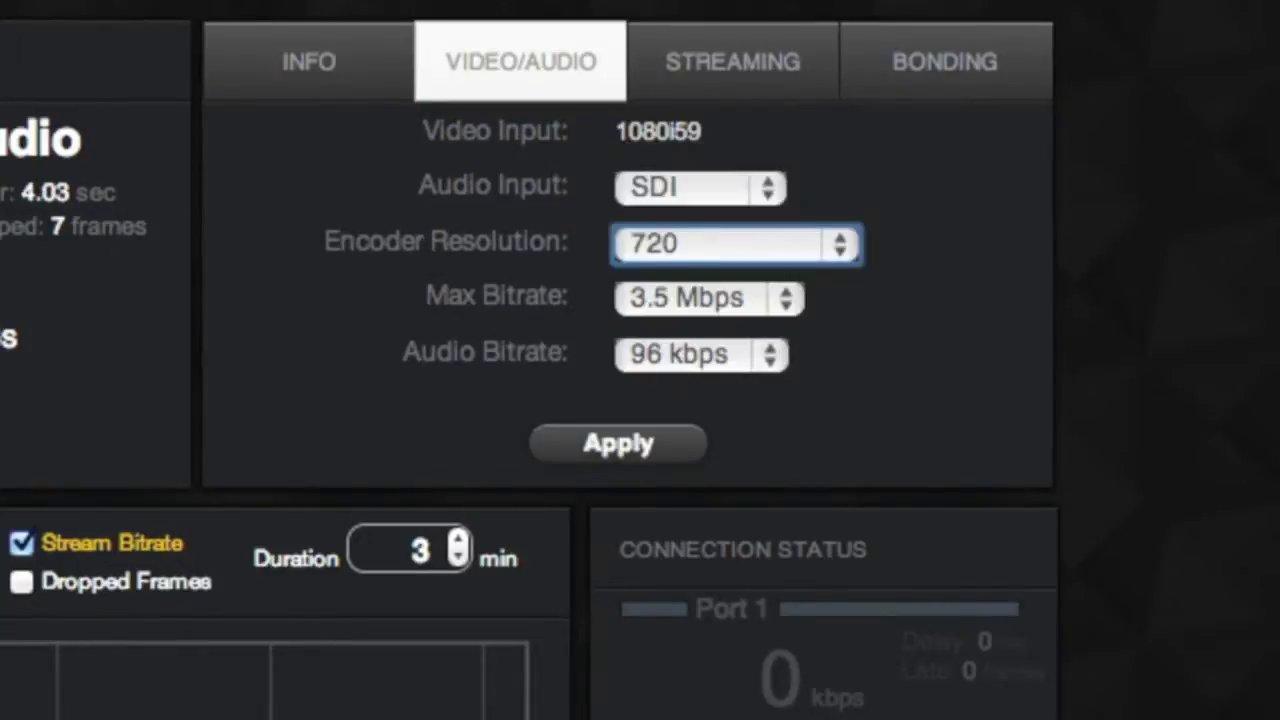
pyautogui.click(709, 298)
pyautogui.press('Escape')
pyautogui.press('Tab')
pyautogui.press('space')
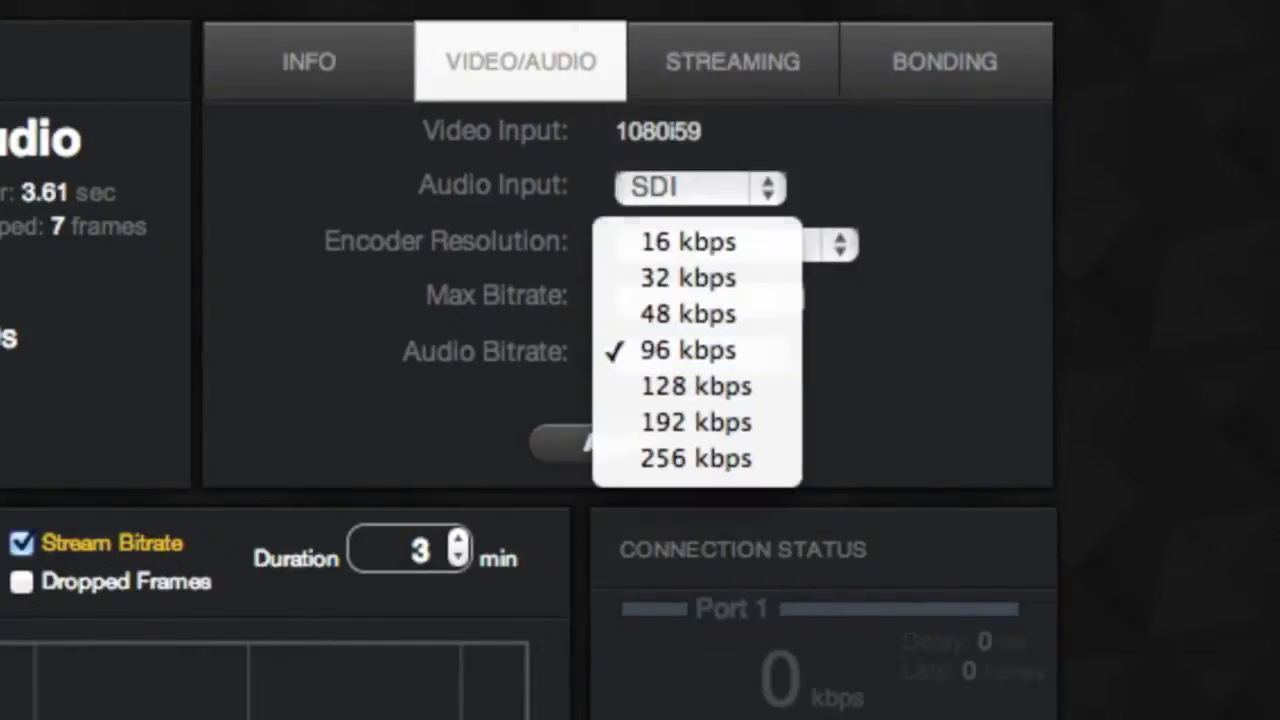
pyautogui.press('Escape')
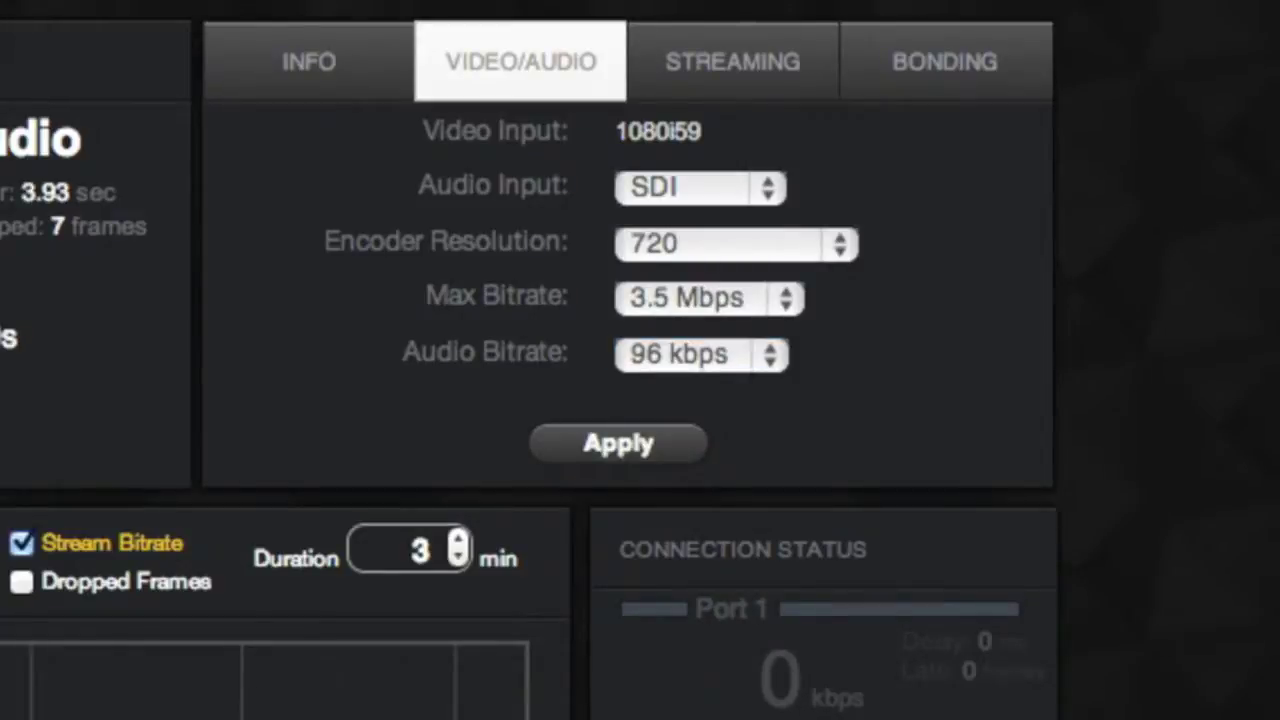
# - Review the streaming settings, examining the available stream modes, the MPEG-TS server modes and the MPEG-TS push destination fields
pyautogui.click(732, 61)
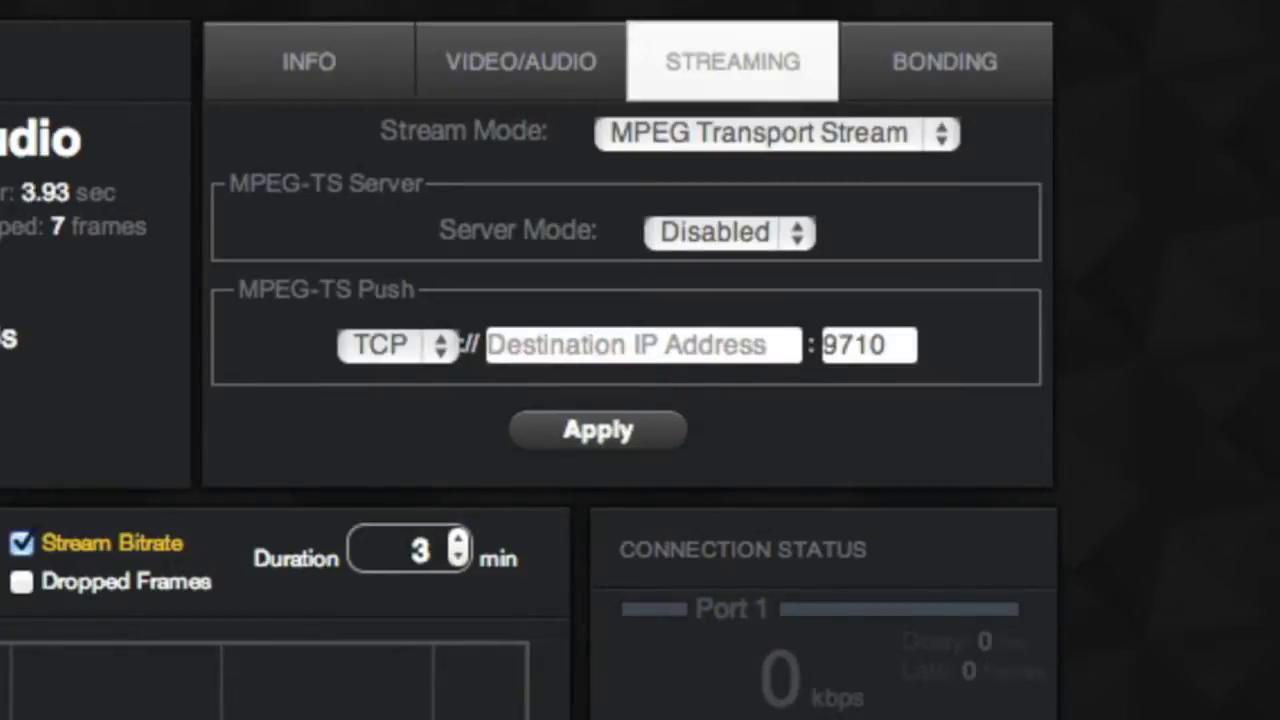
pyautogui.click(777, 133)
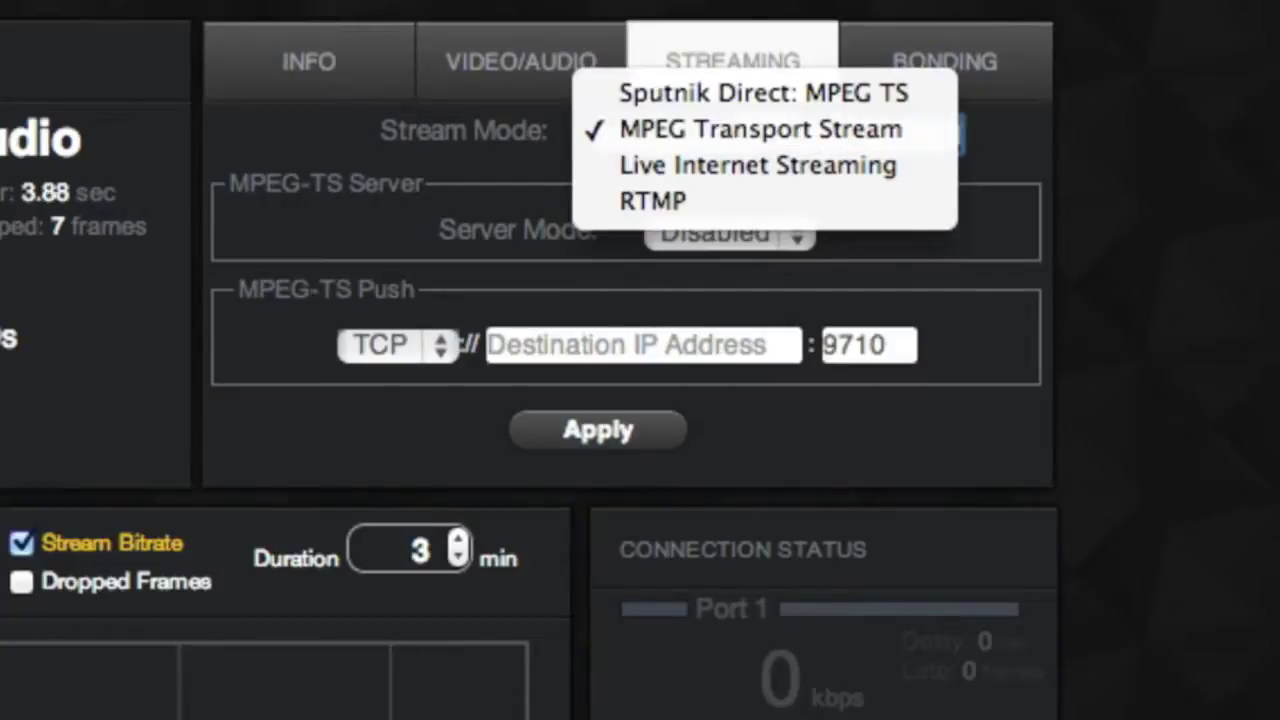
pyautogui.press('Escape')
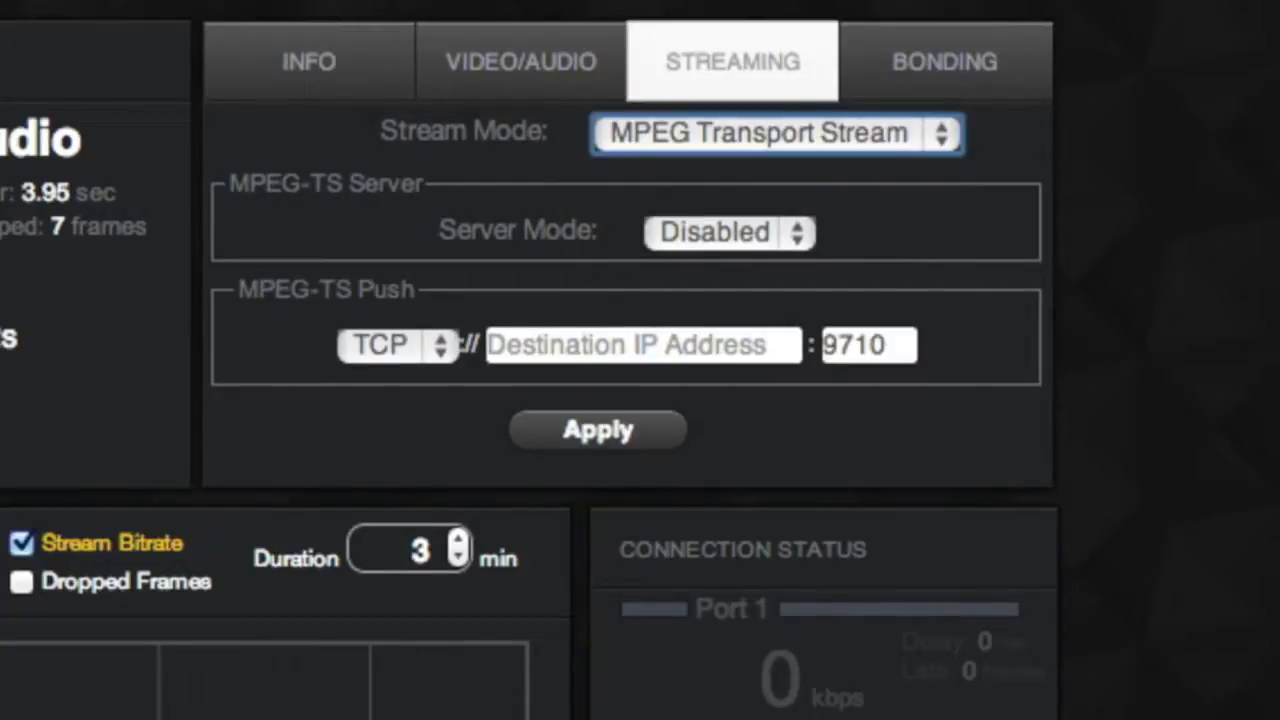
pyautogui.press('Tab')
pyautogui.press('space')
pyautogui.press('Escape')
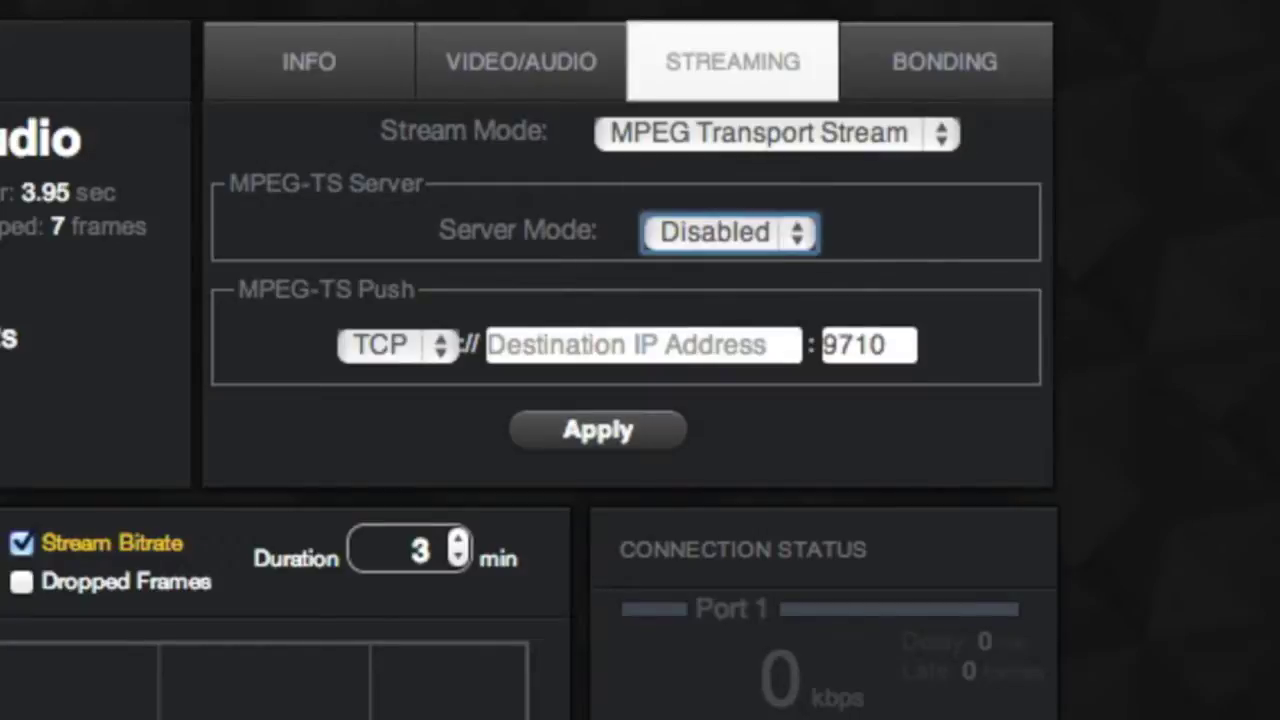
pyautogui.press('Tab')
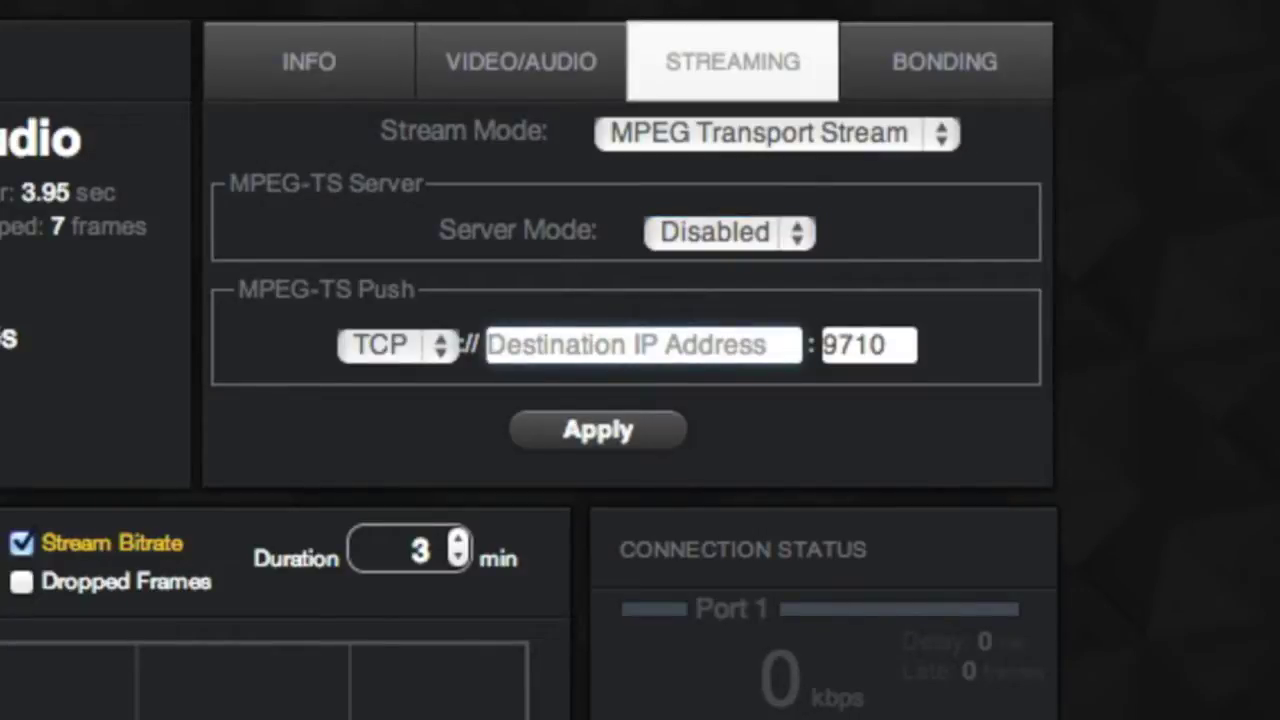
pyautogui.press('Tab')
# - Review the bonding settings, examining the options for protocol, max bitrate, max buffer length and redundancy
pyautogui.hotkey('ctrl', 'Tab')
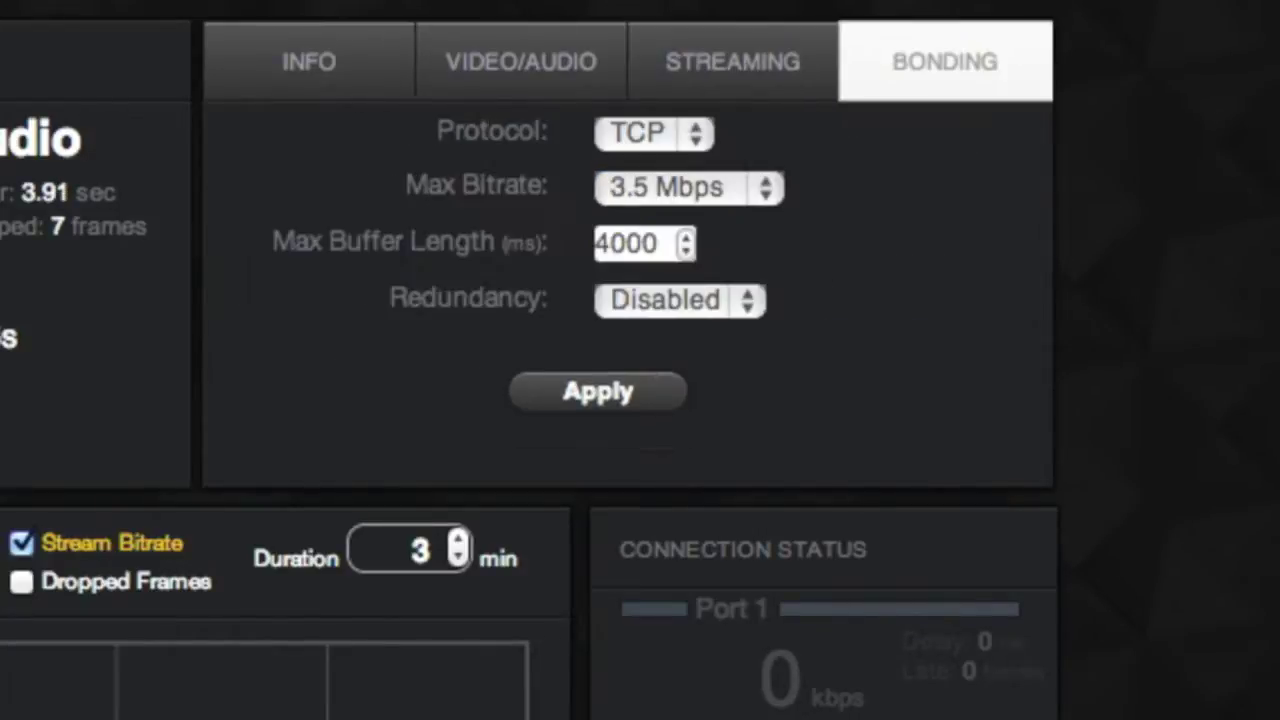
pyautogui.press('space')
pyautogui.press('Escape')
pyautogui.press('Tab')
pyautogui.press('space')
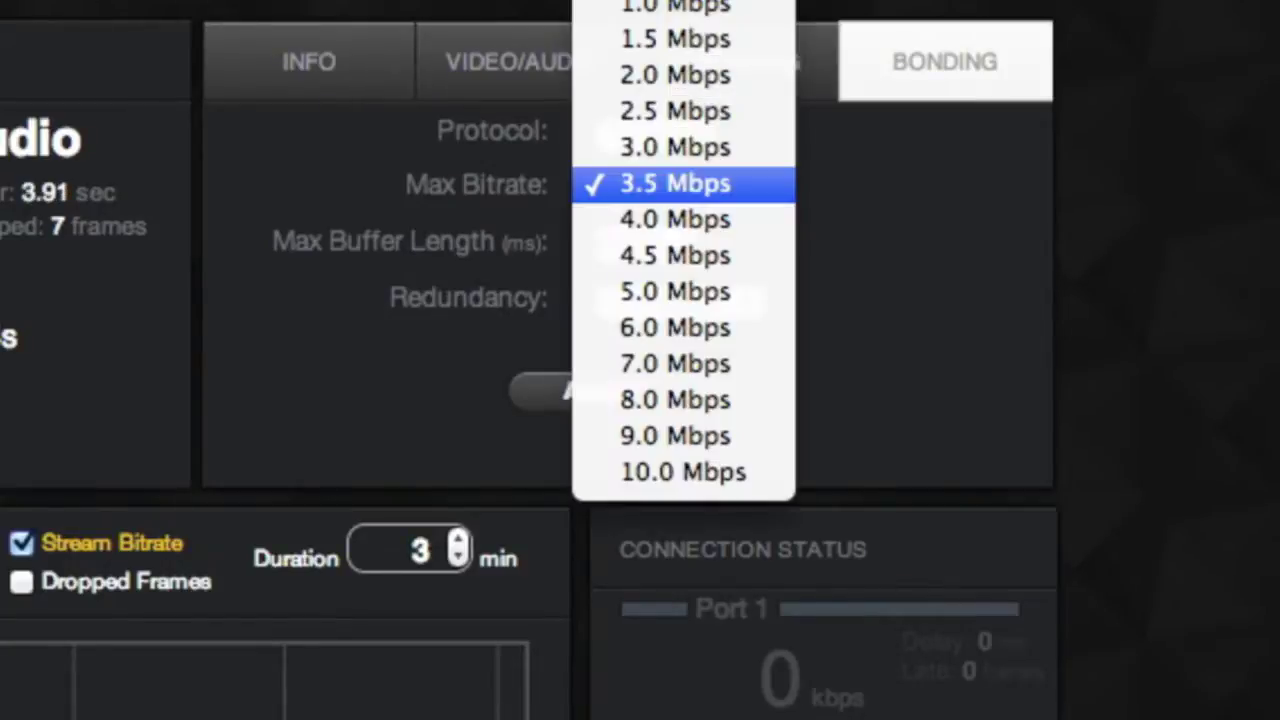
pyautogui.press('Escape')
pyautogui.press('Tab')
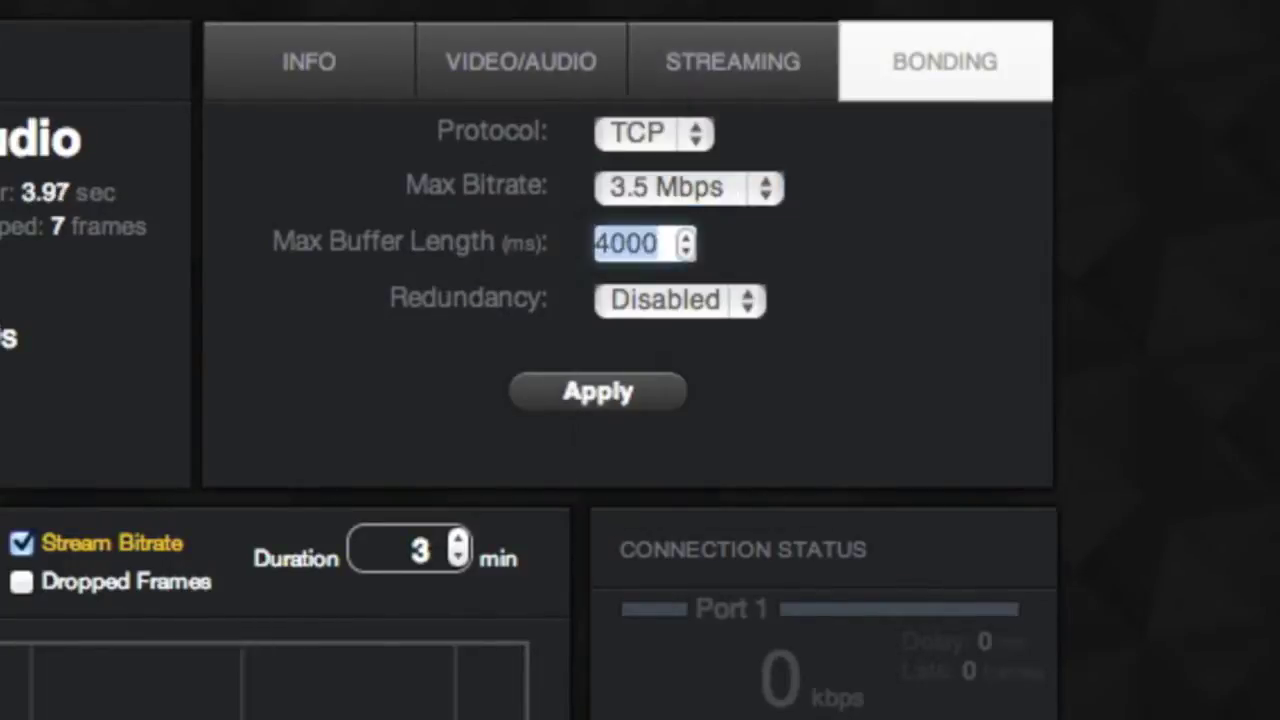
pyautogui.press('Tab')
pyautogui.press('space')
pyautogui.press('Escape')
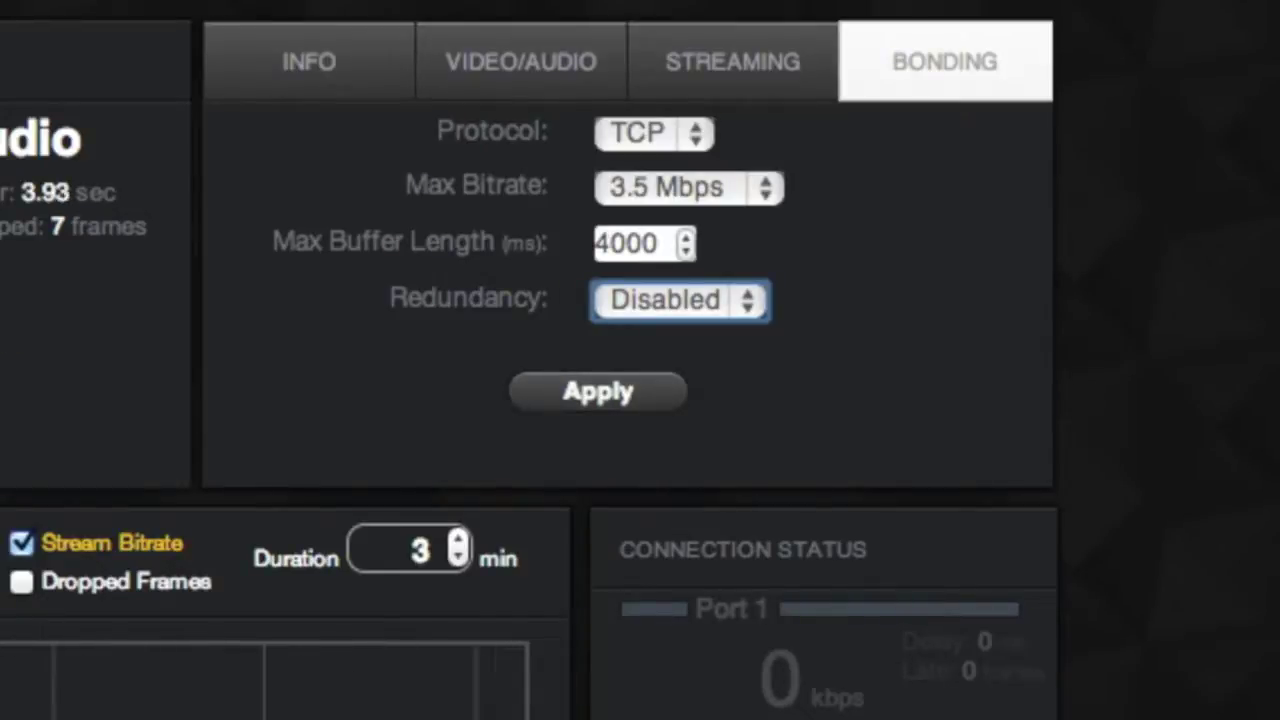
pyautogui.press('Tab')
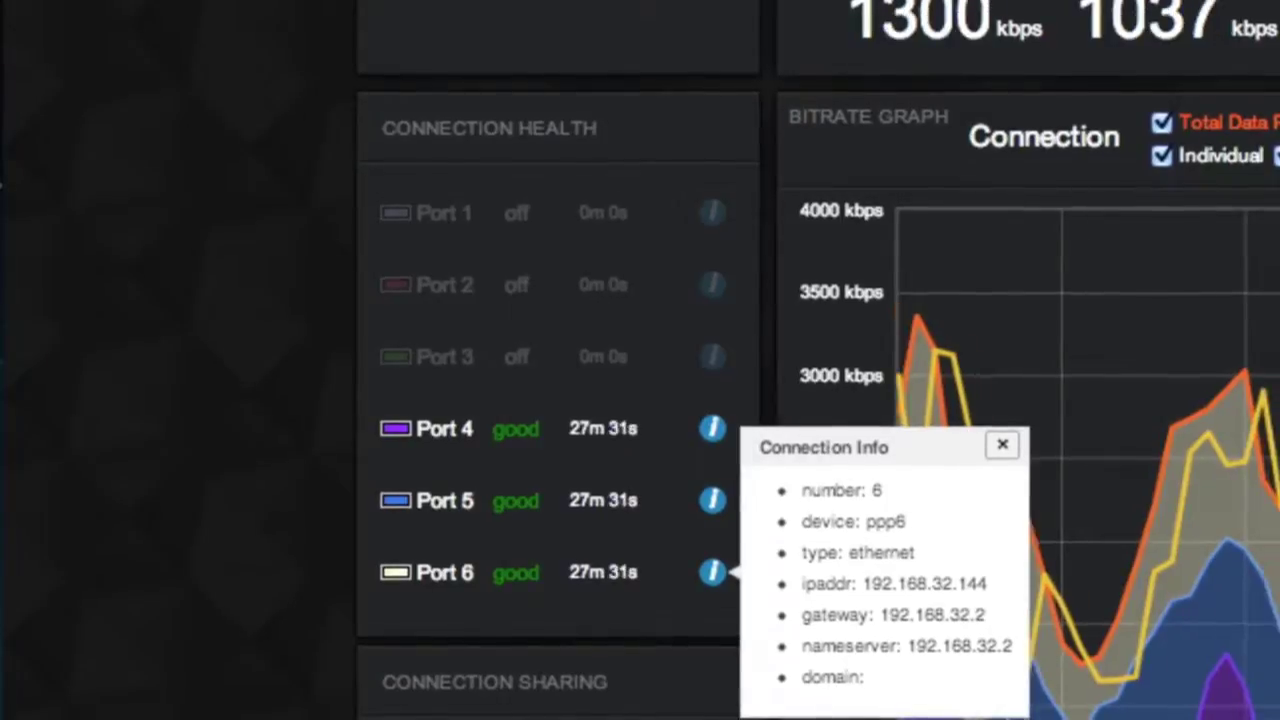
# - View the connection info for Port 5 and Port 4 in the connection health list, leaving none open
pyautogui.click(712, 502)
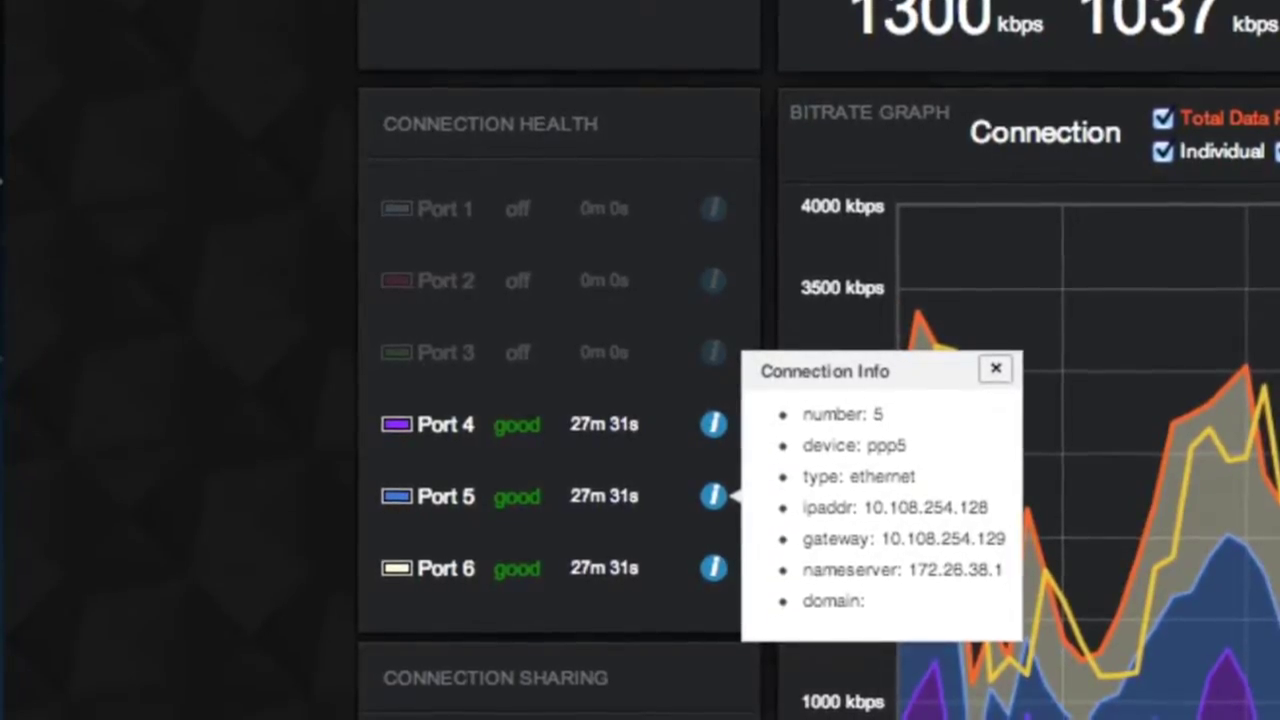
pyautogui.click(714, 421)
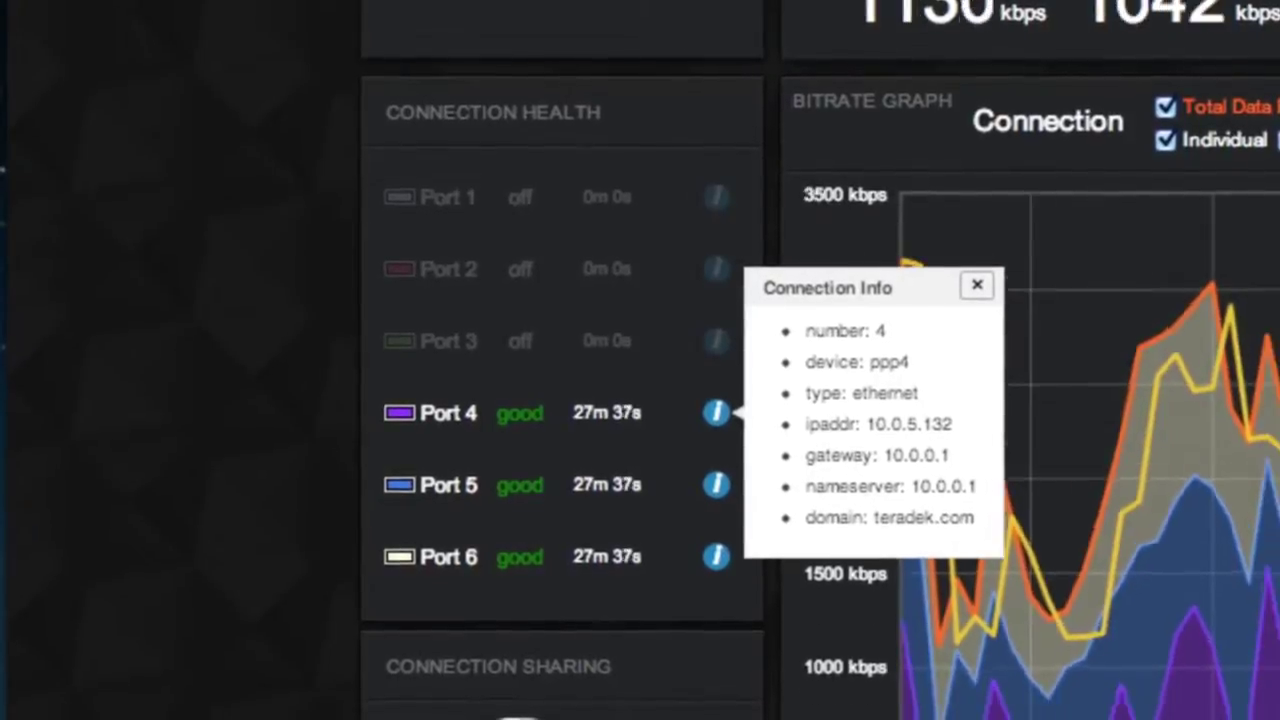
pyautogui.press('Escape')
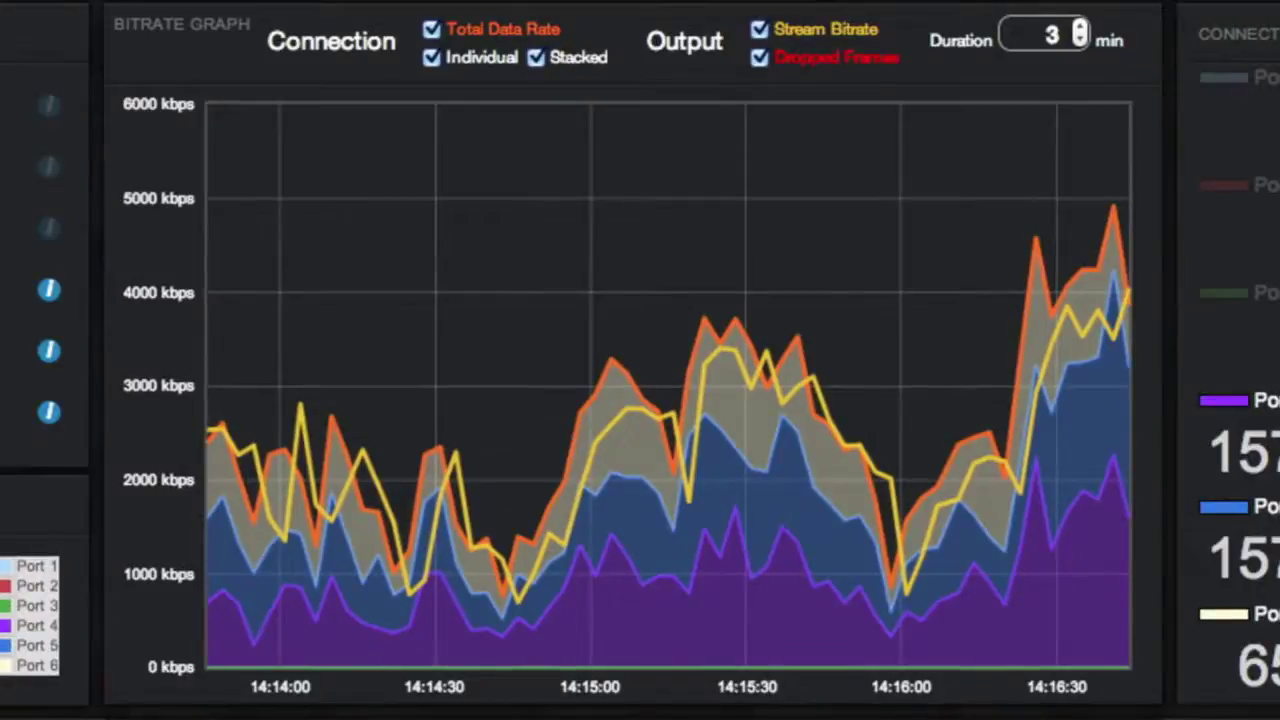
# - Set the bitrate graph's duration to 5 minutes
pyautogui.click(1040, 35)
pyautogui.write('4')
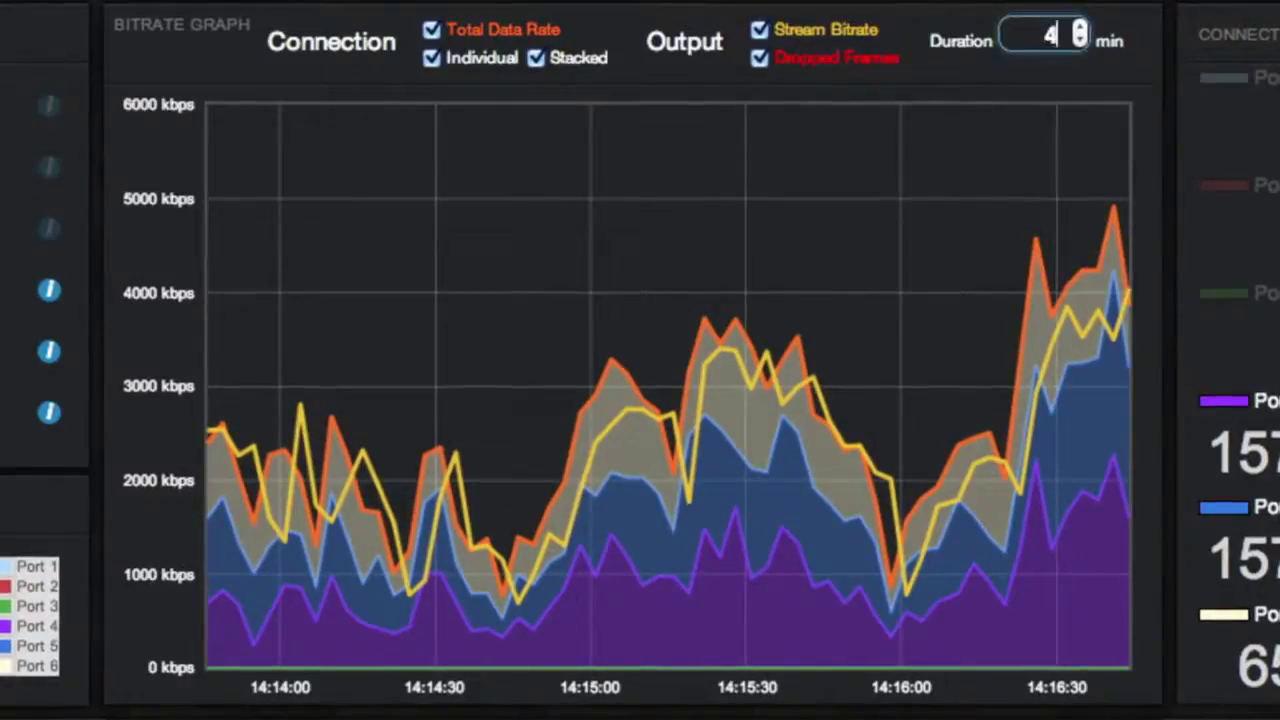
pyautogui.press('Up')
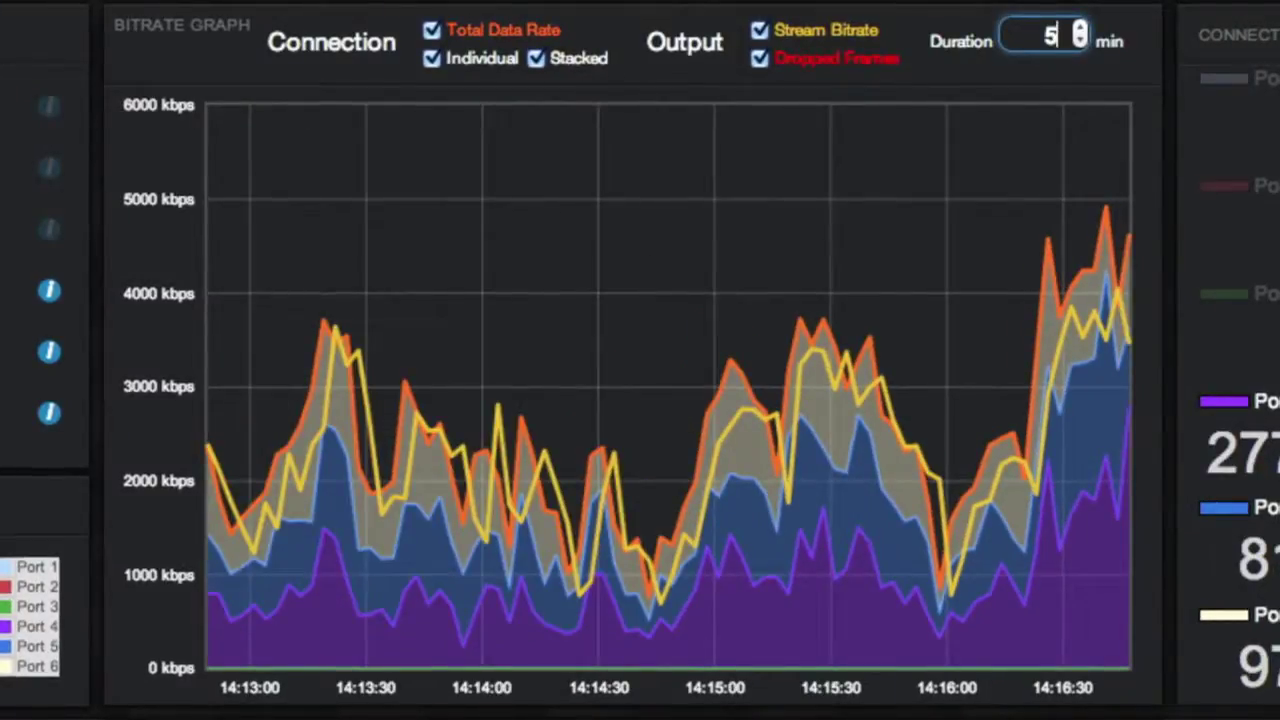